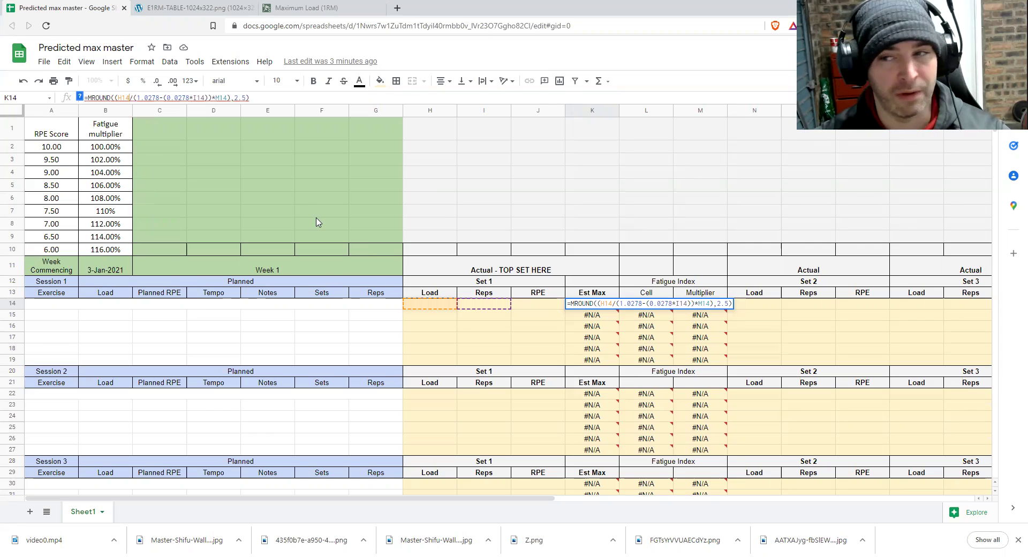
Step: Show the available download formats for the spreadsheet
{"action": "left_click", "coordinate": [45, 62]}
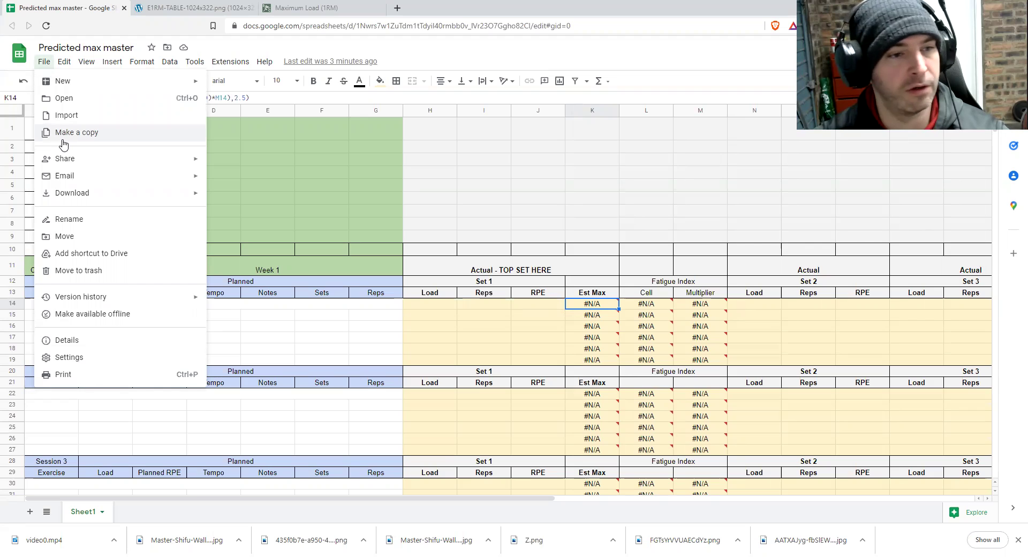
{"action": "mouse_move", "coordinate": [83, 196]}
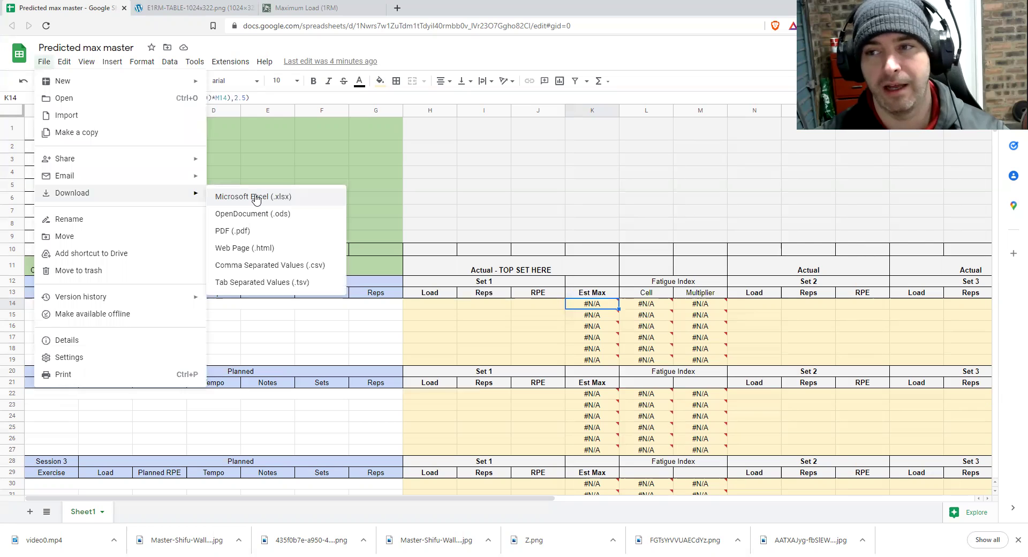
Step: Review the RPE percentage table image and the Brzycki equation on the Maximum Load (1RM) page
{"action": "left_click", "coordinate": [284, 7]}
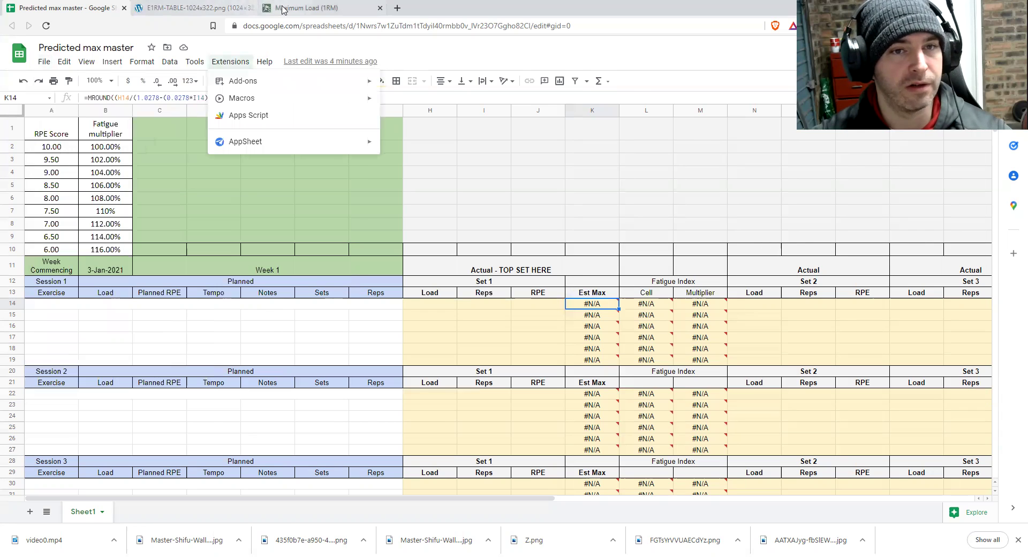
{"action": "left_click", "coordinate": [218, 11]}
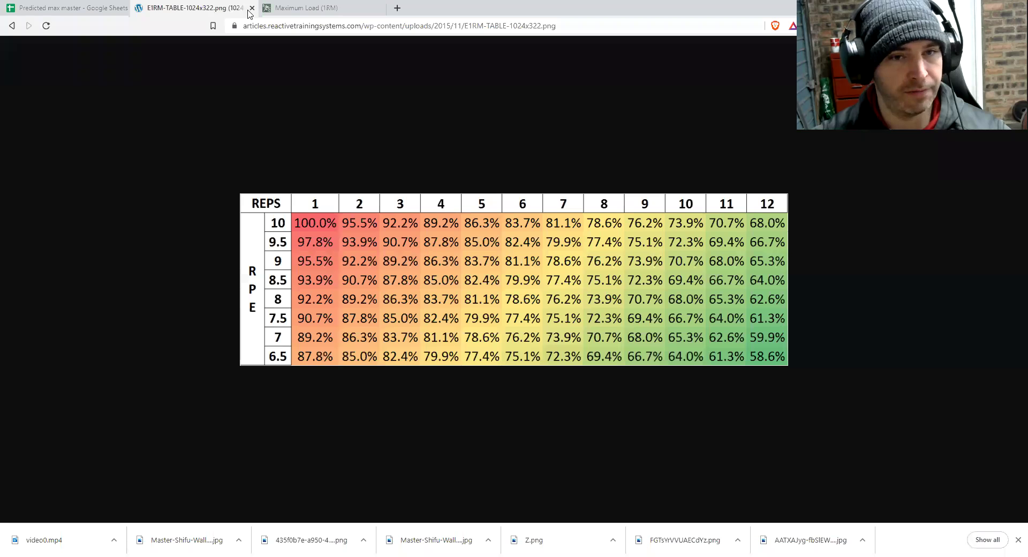
{"action": "left_click", "coordinate": [274, 9]}
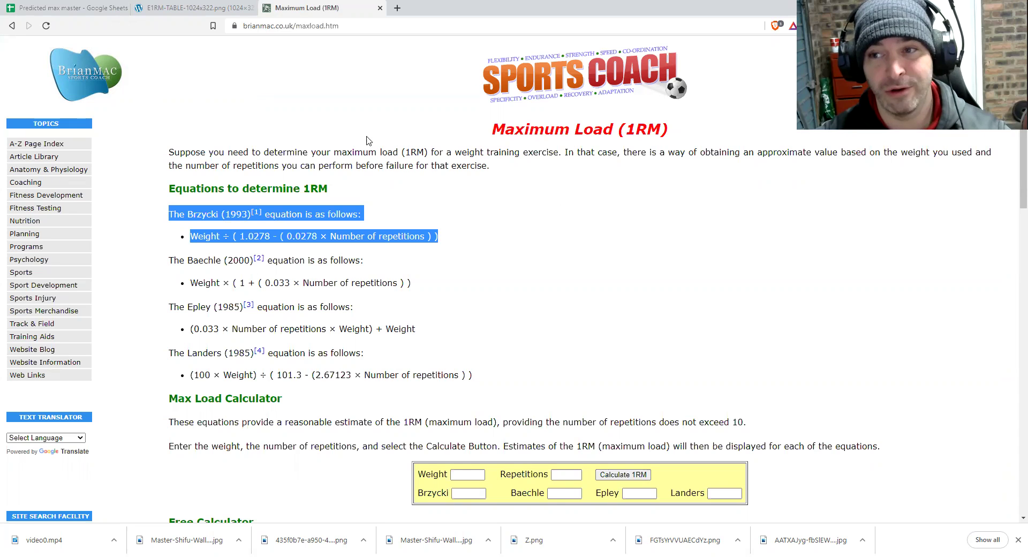
{"action": "left_click", "coordinate": [204, 6]}
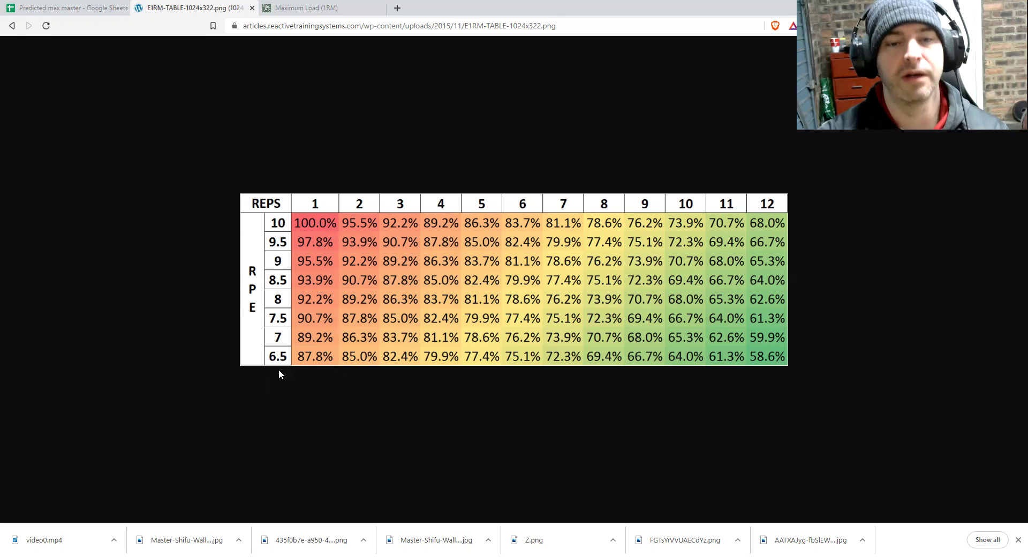
Step: Return to the spreadsheet and set the rounding multiple of the MROUND formula in K14 to 1
{"action": "left_click", "coordinate": [89, 9]}
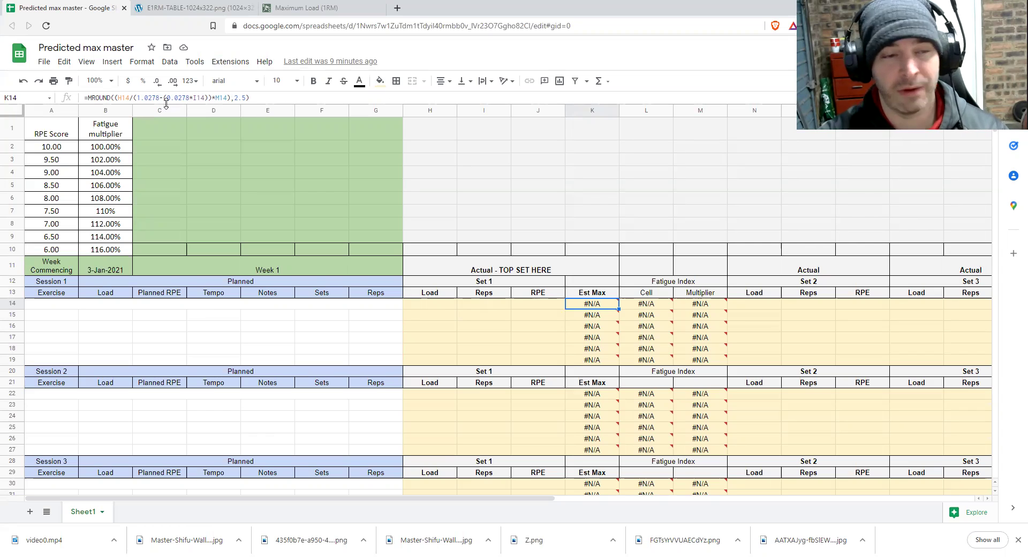
{"action": "left_click", "coordinate": [244, 97]}
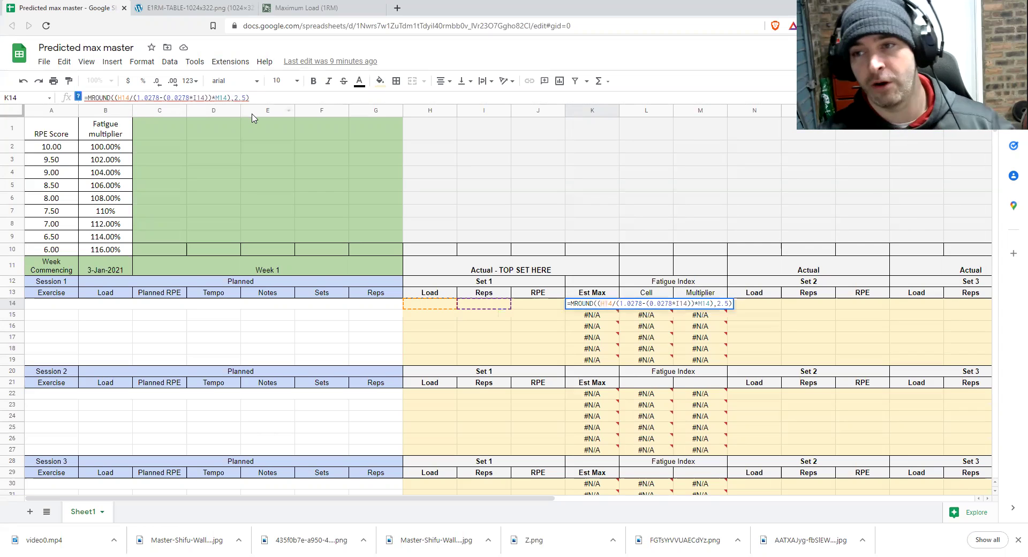
{"action": "key", "text": "BackSpace"}
{"action": "key", "text": "BackSpace"}
{"action": "key", "text": "BackSpace"}
{"action": "type", "text": "1"}
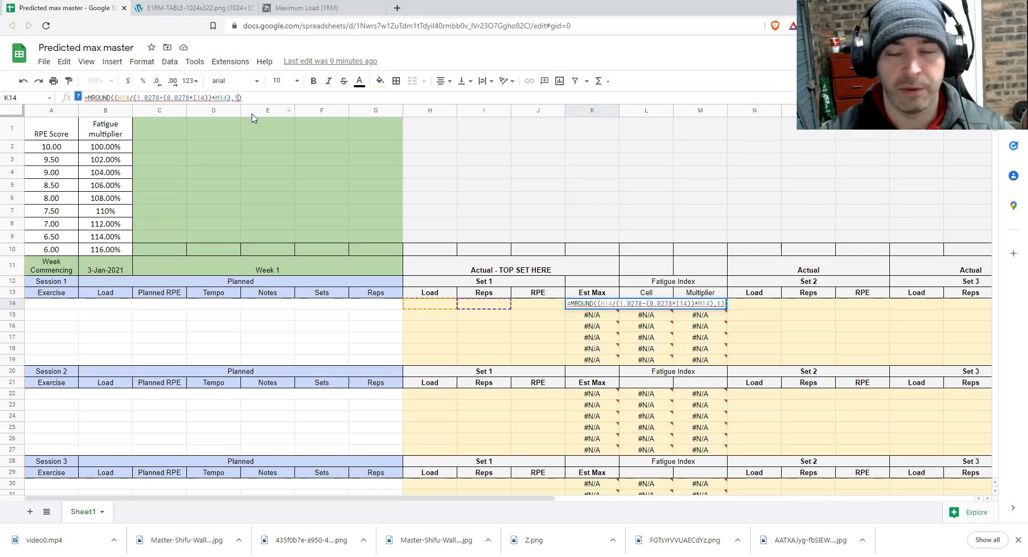
{"action": "left_click", "coordinate": [486, 336]}
Step: Examine the MATCH formula in L14 and the INDEX formula in M14 that derive the fatigue multiplier
{"action": "left_click", "coordinate": [653, 305]}
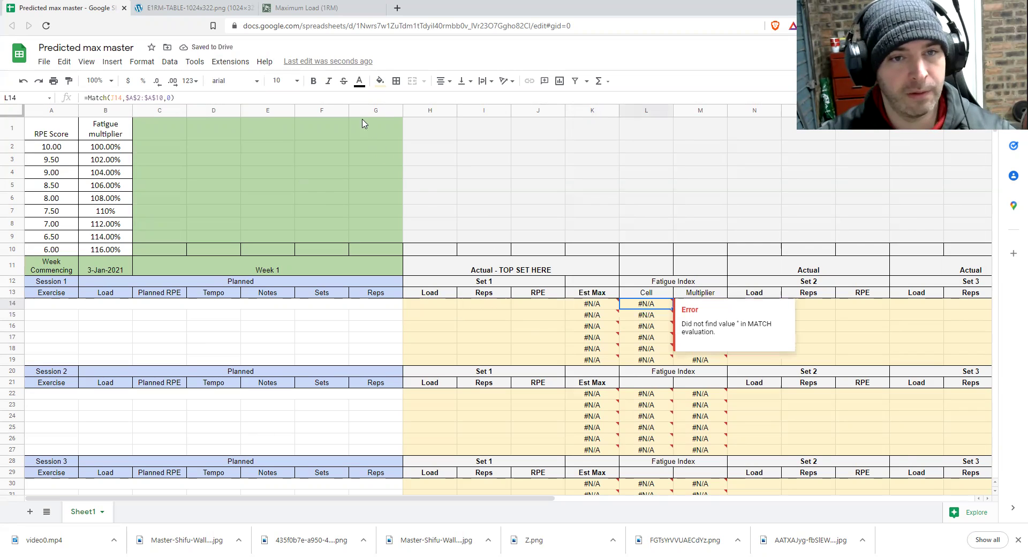
{"action": "left_click", "coordinate": [357, 95]}
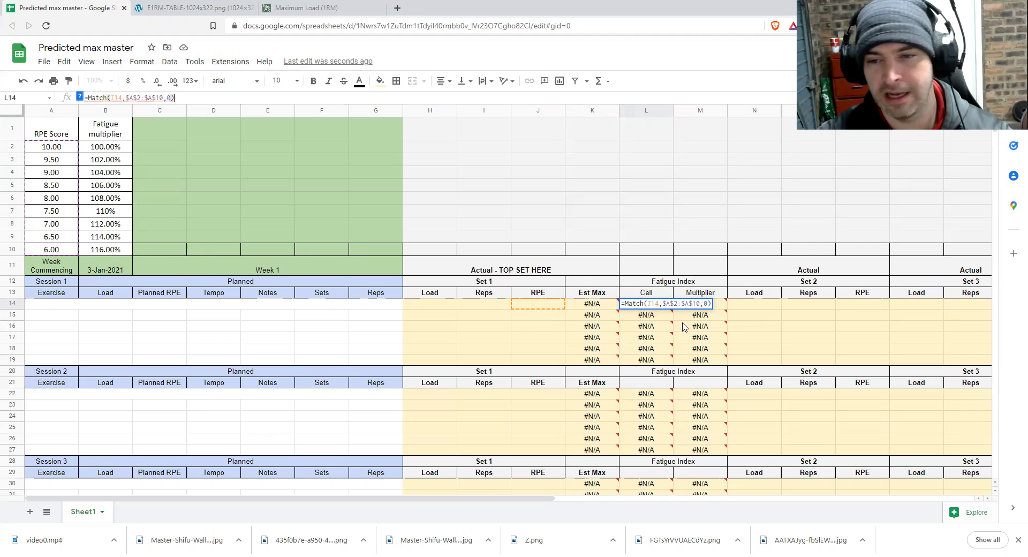
{"action": "left_click", "coordinate": [666, 201]}
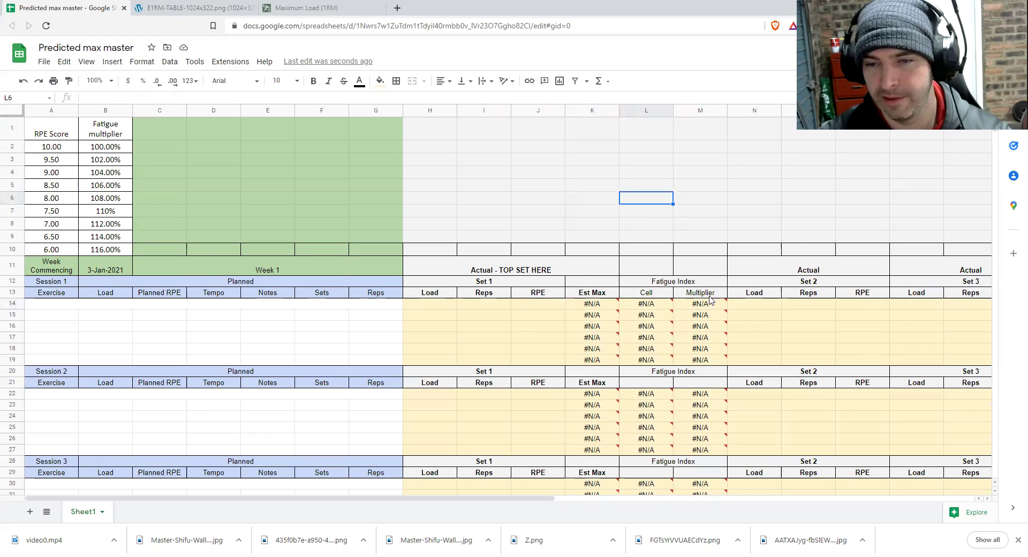
{"action": "left_click", "coordinate": [702, 306]}
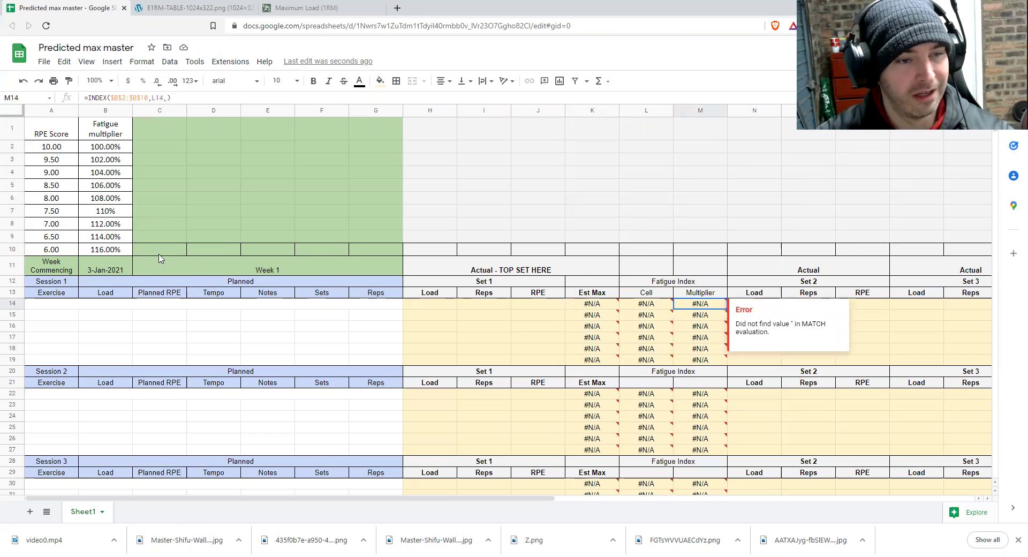
{"action": "key", "text": "Return"}
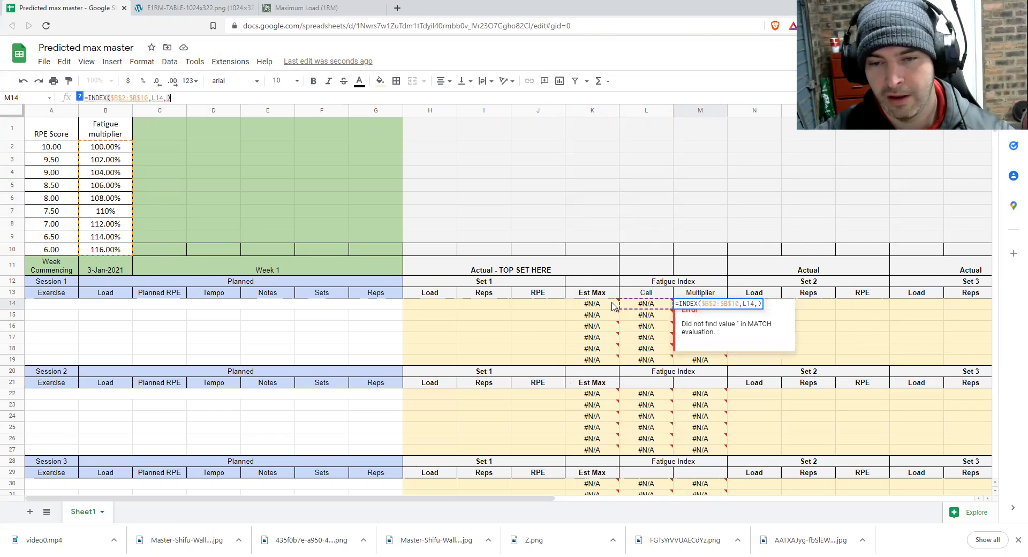
{"action": "left_click", "coordinate": [648, 306]}
{"action": "left_click", "coordinate": [270, 97]}
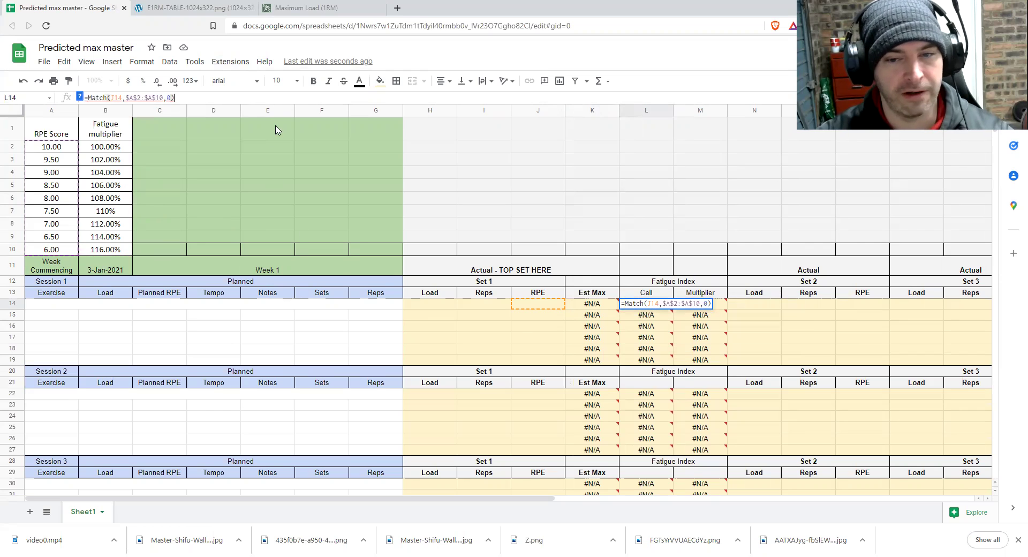
Step: Enter load 110, 6 reps and RPE 5 for Set 1 in the first exercise row of Session 1
{"action": "left_click", "coordinate": [552, 309]}
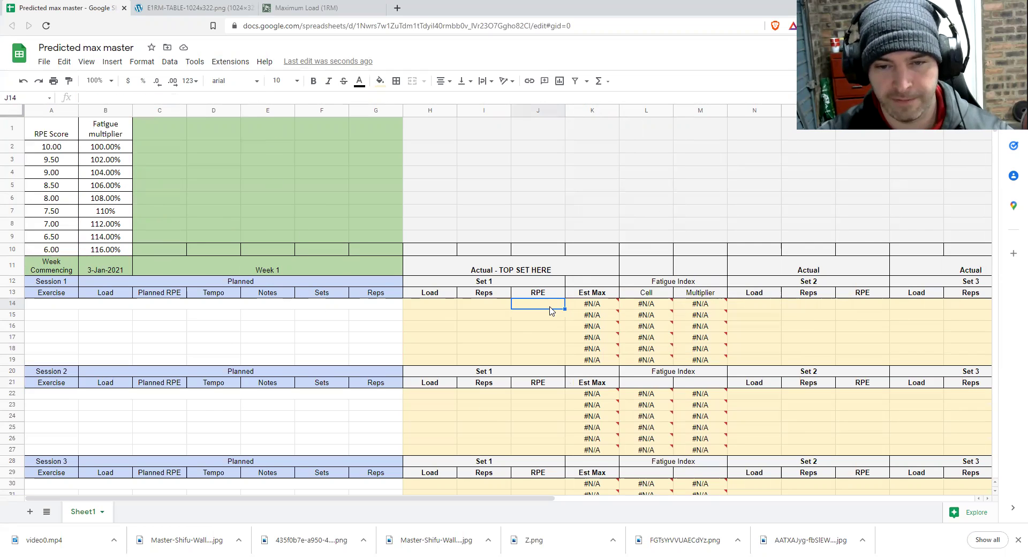
{"action": "type", "text": "5"}
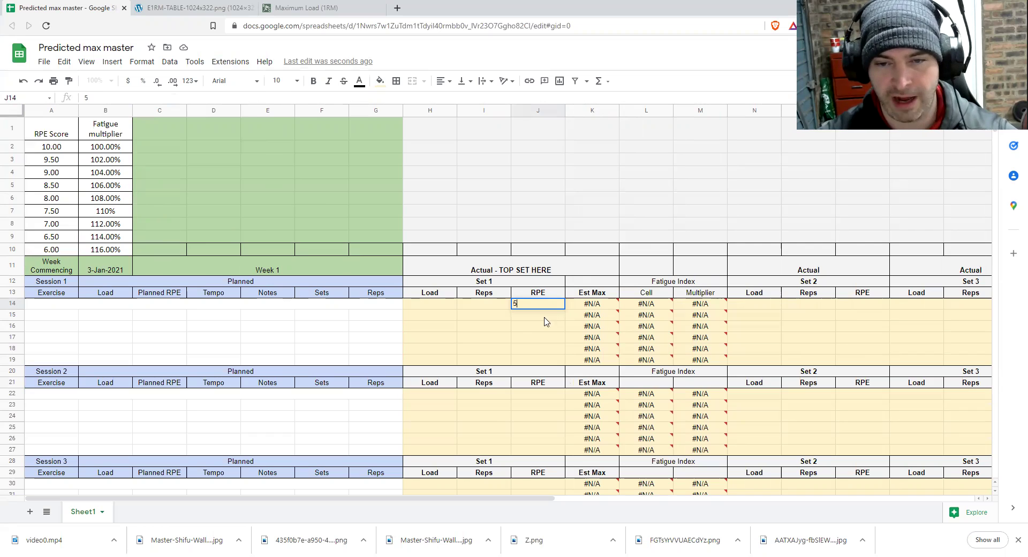
{"action": "left_click", "coordinate": [434, 305]}
{"action": "type", "text": "110"}
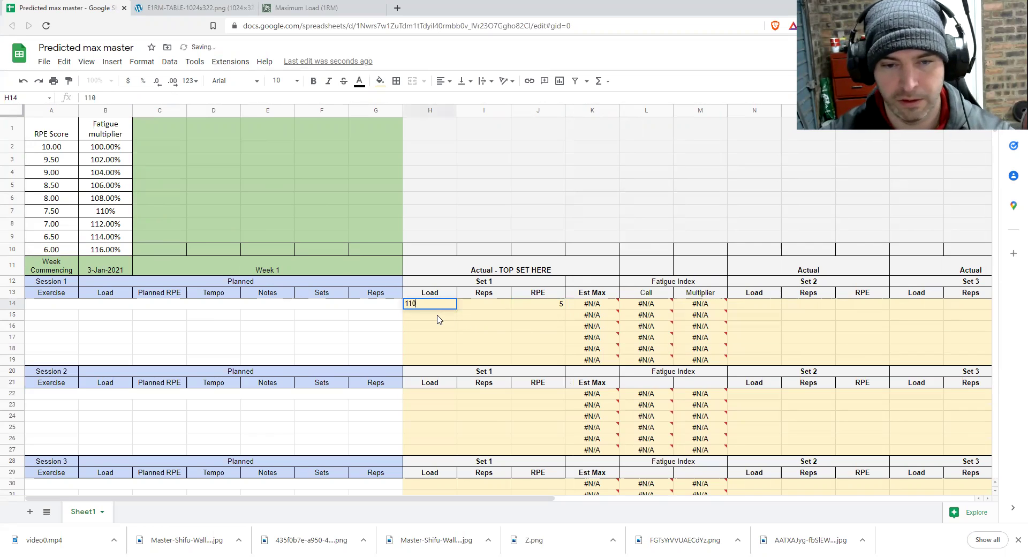
{"action": "key", "text": "Tab"}
{"action": "type", "text": "6"}
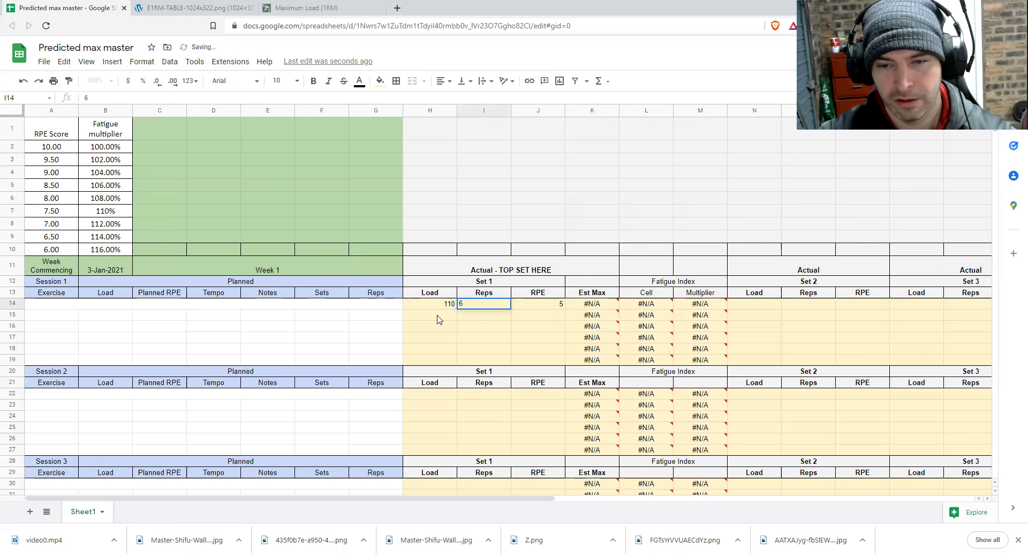
{"action": "key", "text": "Tab"}
{"action": "key", "text": "Tab"}
{"action": "key", "text": "Left"}
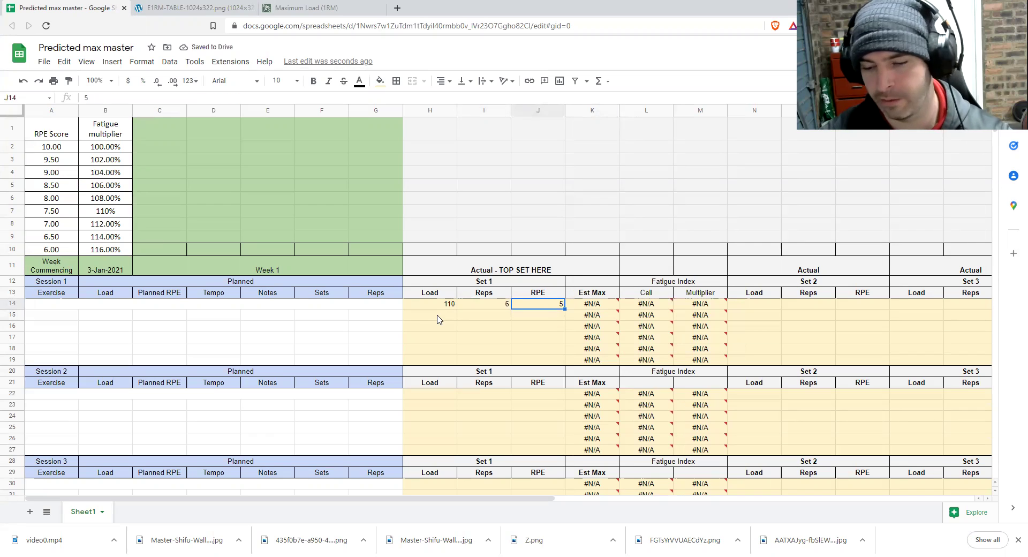
Step: Set the RPE in J14 to 6 and check the row's estimated max, cell index and multiplier
{"action": "type", "text": "6"}
{"action": "key", "text": "Return"}
{"action": "key", "text": "Up"}
{"action": "key", "text": "Right"}
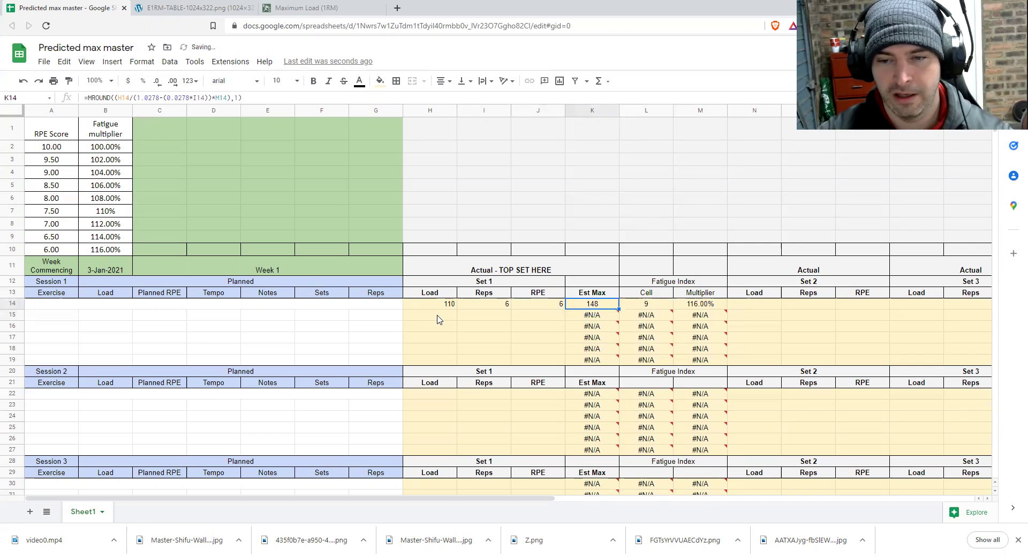
{"action": "key", "text": "Right"}
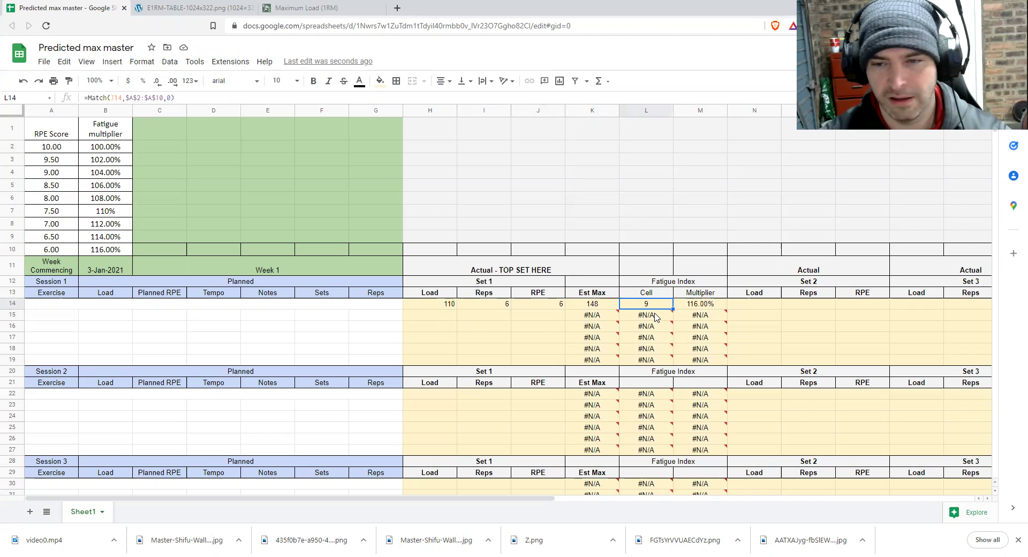
{"action": "left_click", "coordinate": [714, 309]}
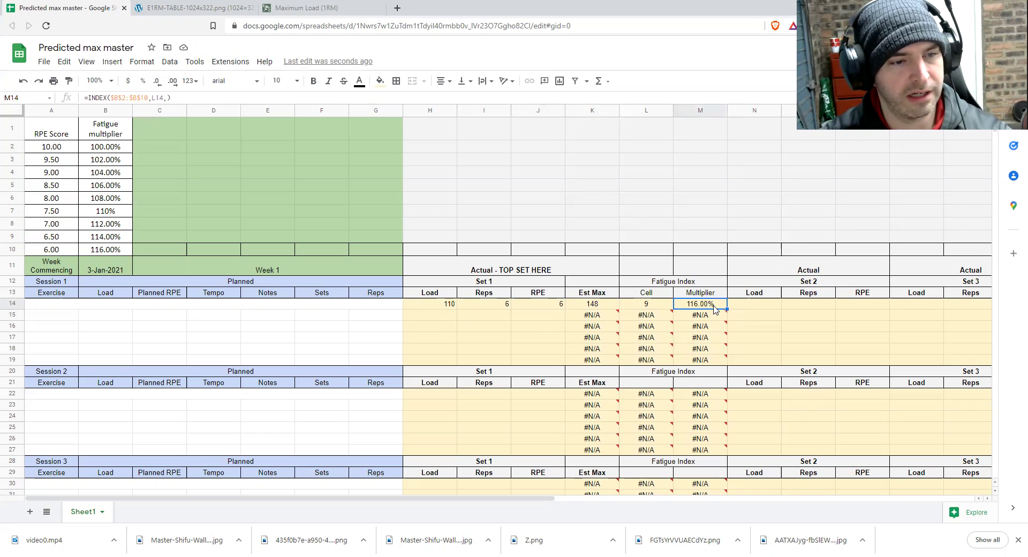
Step: Set the RPE in J14 to 8 and check the row's fatigue multiplier
{"action": "left_click", "coordinate": [546, 309]}
{"action": "type", "text": "8"}
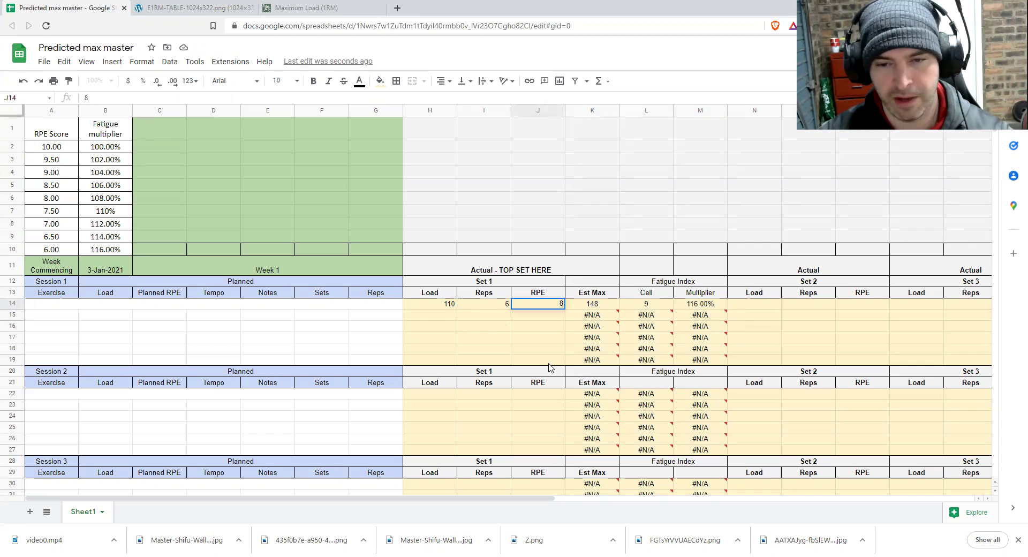
{"action": "key", "text": "Return"}
{"action": "key", "text": "Up"}
{"action": "key", "text": "Right"}
{"action": "key", "text": "Right"}
{"action": "key", "text": "Right"}
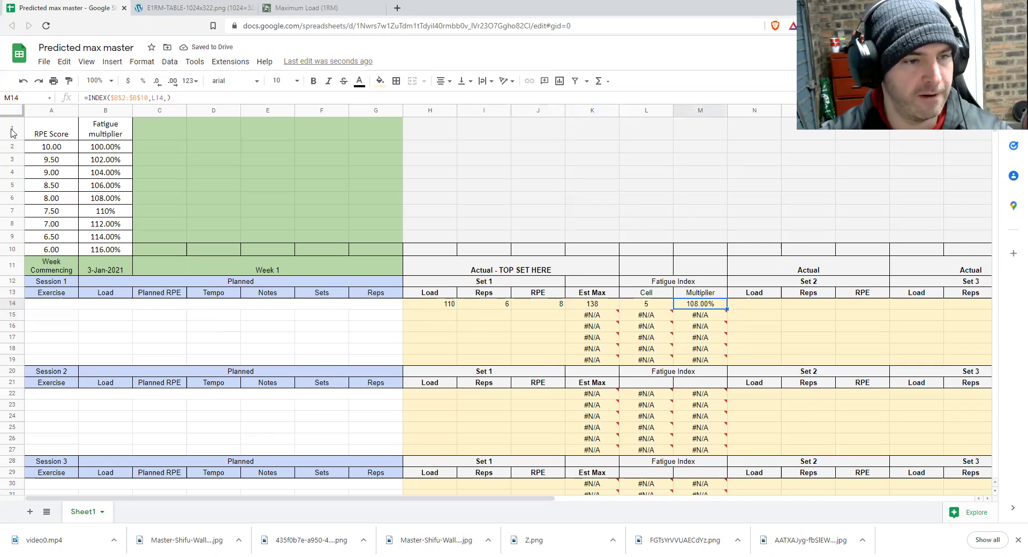
Step: Examine the RPE 8 row of the multiplier table, then the fatigue index and the estimated max formula in K14
{"action": "left_click_drag", "start_coordinate": [59, 200], "coordinate": [107, 198]}
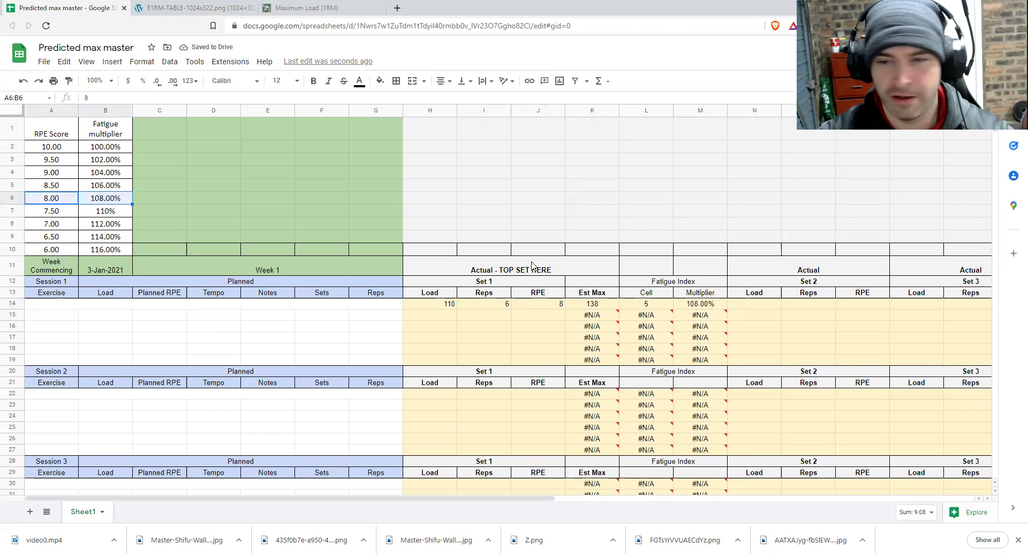
{"action": "left_click", "coordinate": [699, 348]}
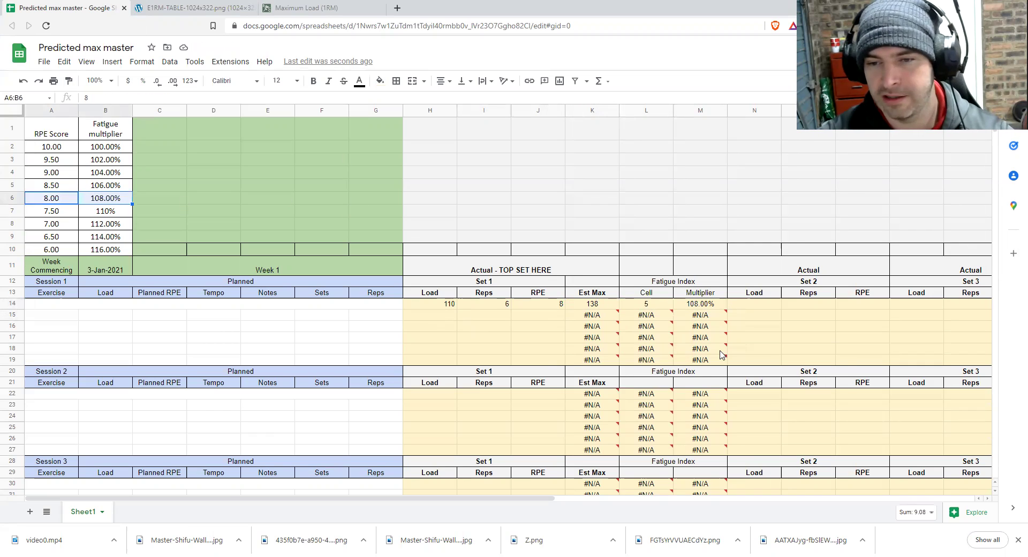
{"action": "left_click", "coordinate": [647, 305]}
{"action": "left_click", "coordinate": [179, 97]}
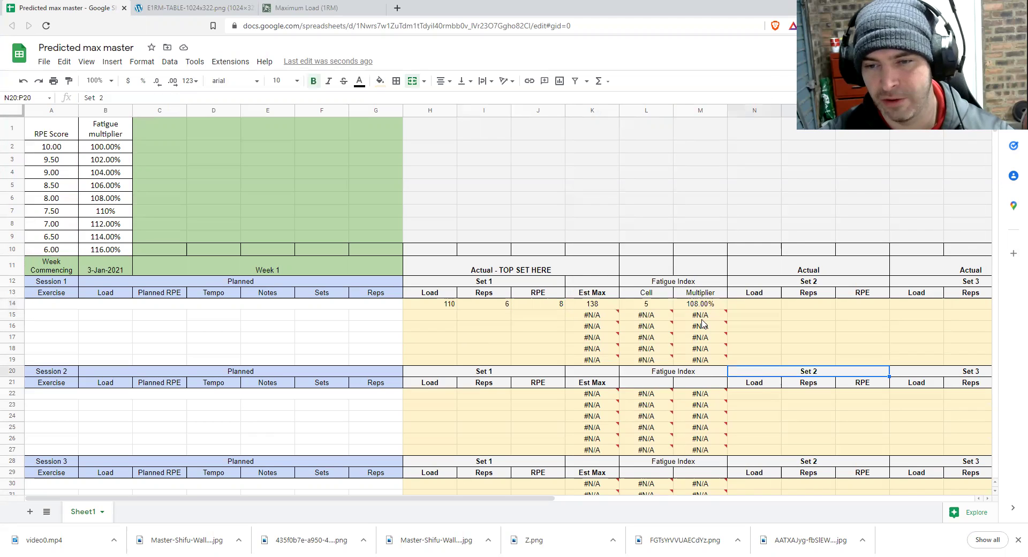
{"action": "left_click", "coordinate": [777, 371]}
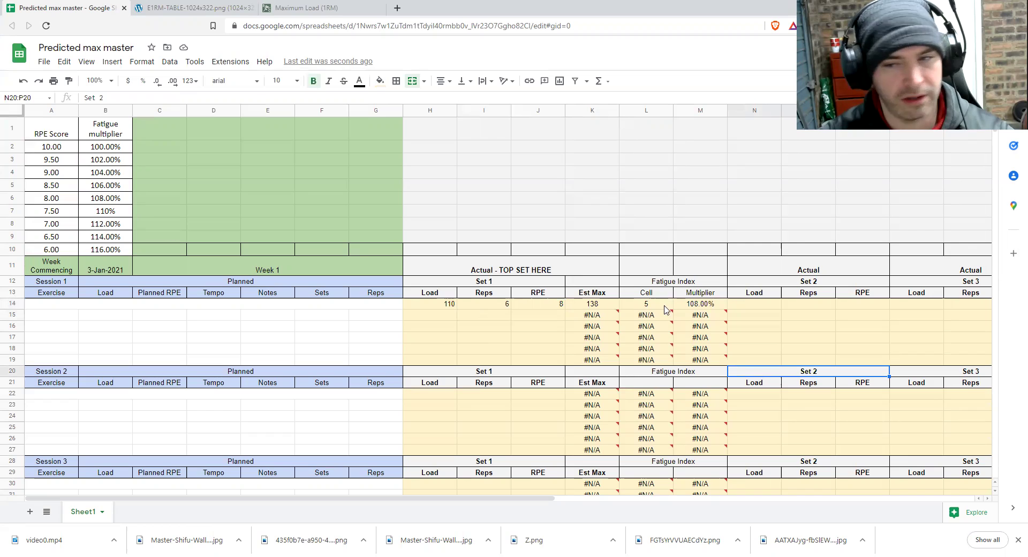
{"action": "mouse_move", "coordinate": [572, 320]}
{"action": "left_click", "coordinate": [604, 304]}
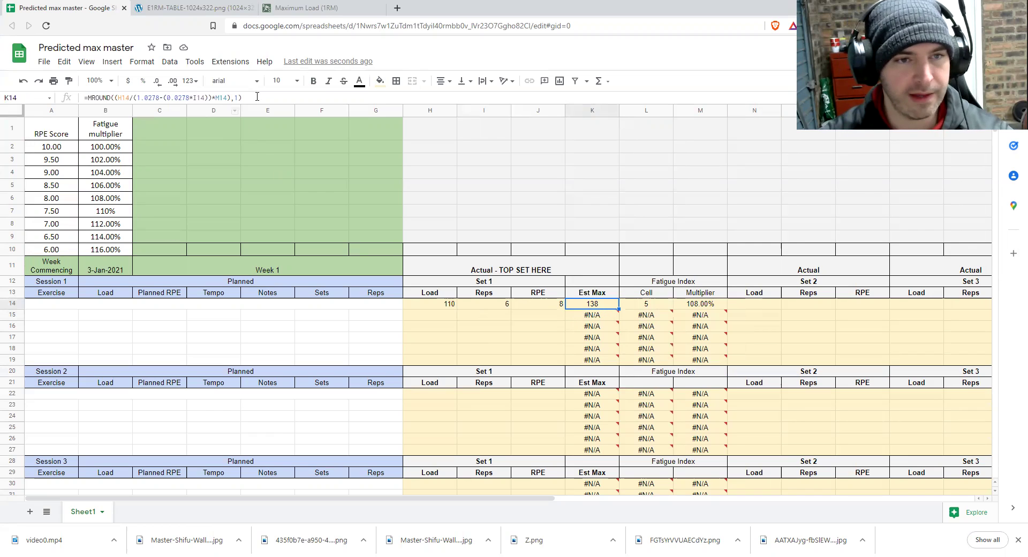
{"action": "key", "text": "Return"}
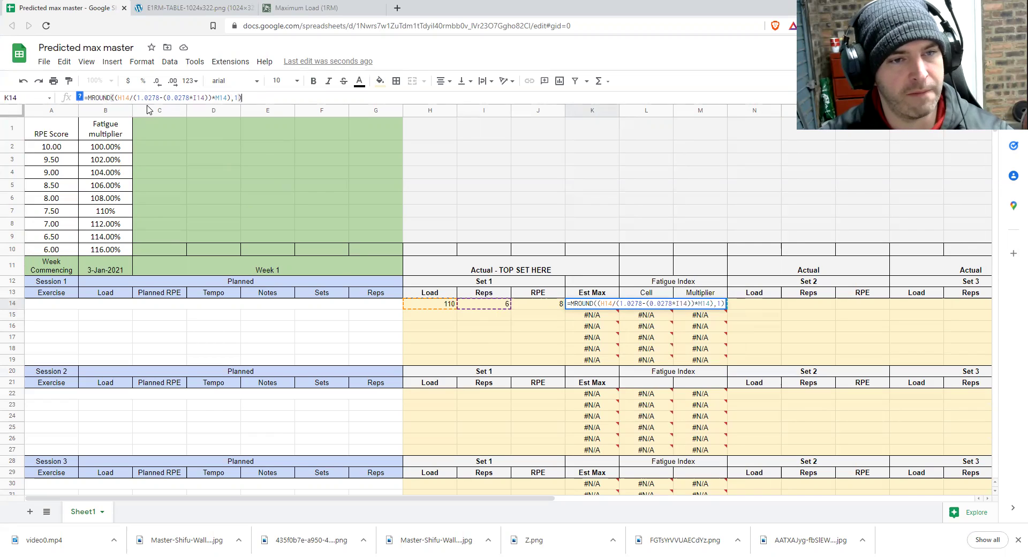
{"action": "left_click", "coordinate": [745, 213]}
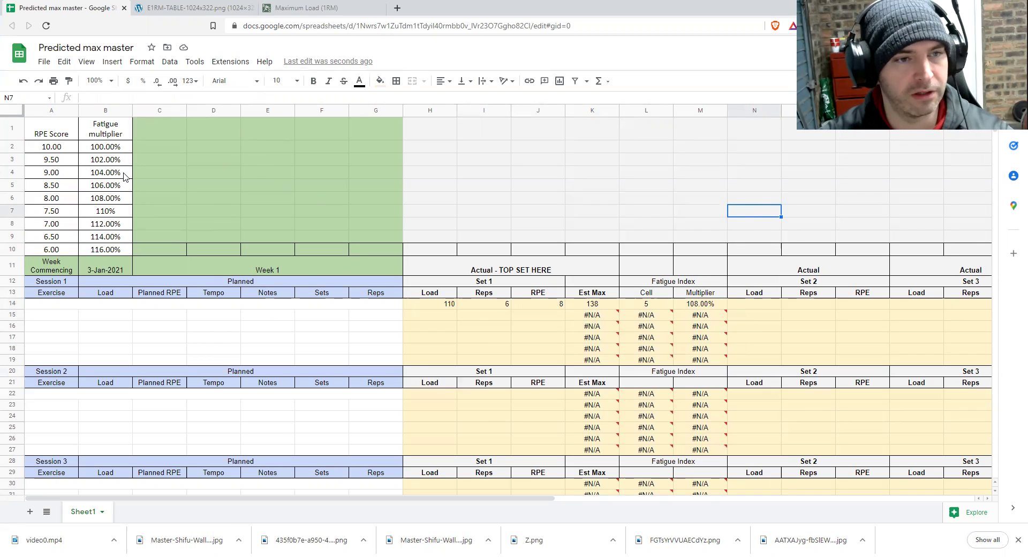
Step: Set the Set 1 load in H14 to 280
{"action": "mouse_move", "coordinate": [627, 345]}
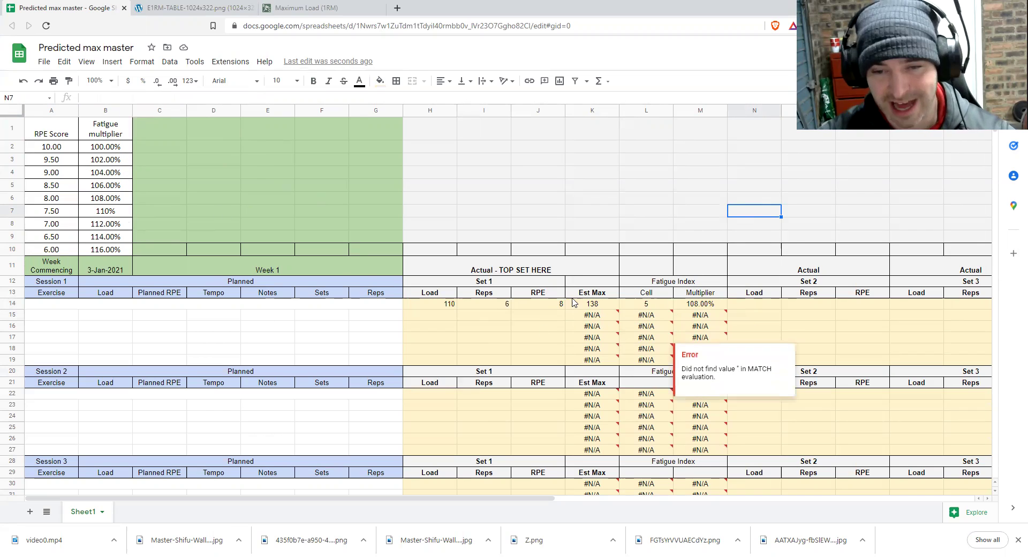
{"action": "left_click", "coordinate": [450, 304]}
{"action": "type", "text": "280"}
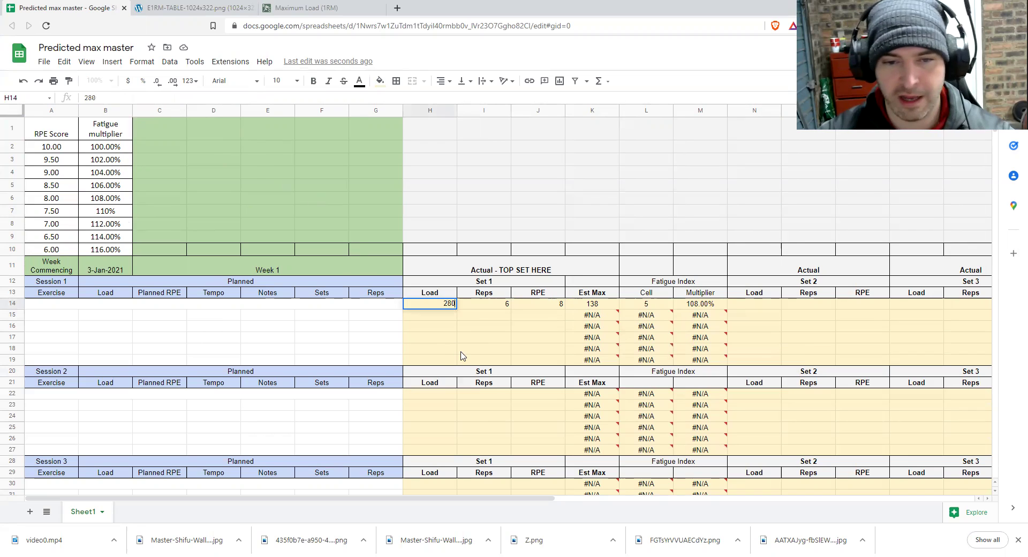
{"action": "key", "text": "Tab"}
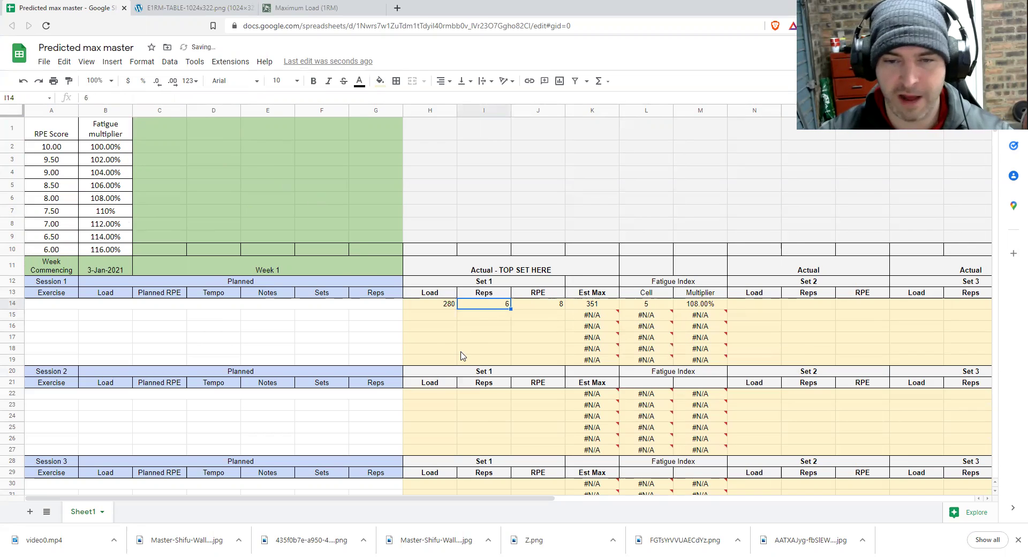
Step: Test RPE values 9, 10 and 6 in J14 and compare the row's estimated max and fatigue multiplier
{"action": "key", "text": "Tab"}
{"action": "type", "text": "9"}
{"action": "key", "text": "Return"}
{"action": "key", "text": "Up"}
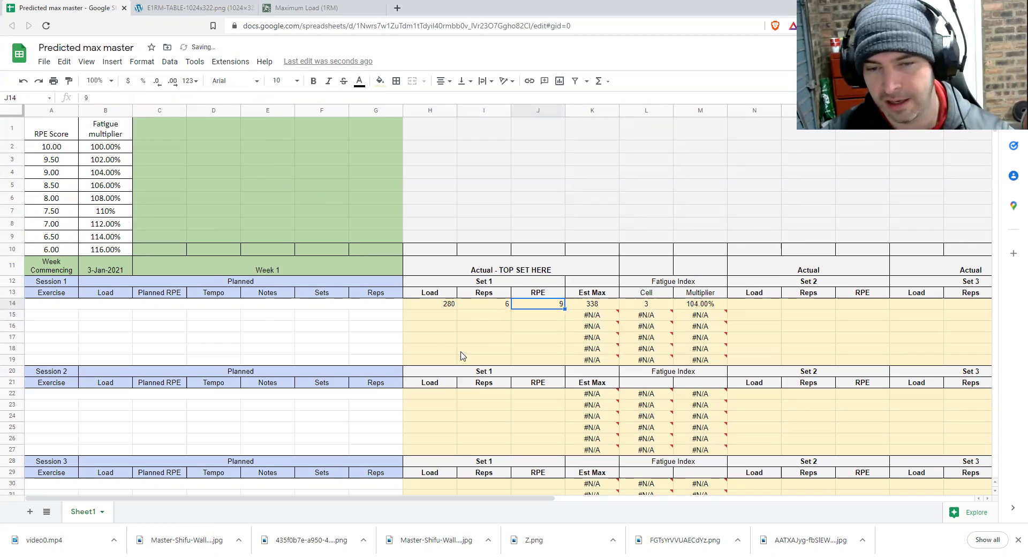
{"action": "type", "text": "10"}
{"action": "key", "text": "Return"}
{"action": "key", "text": "Up"}
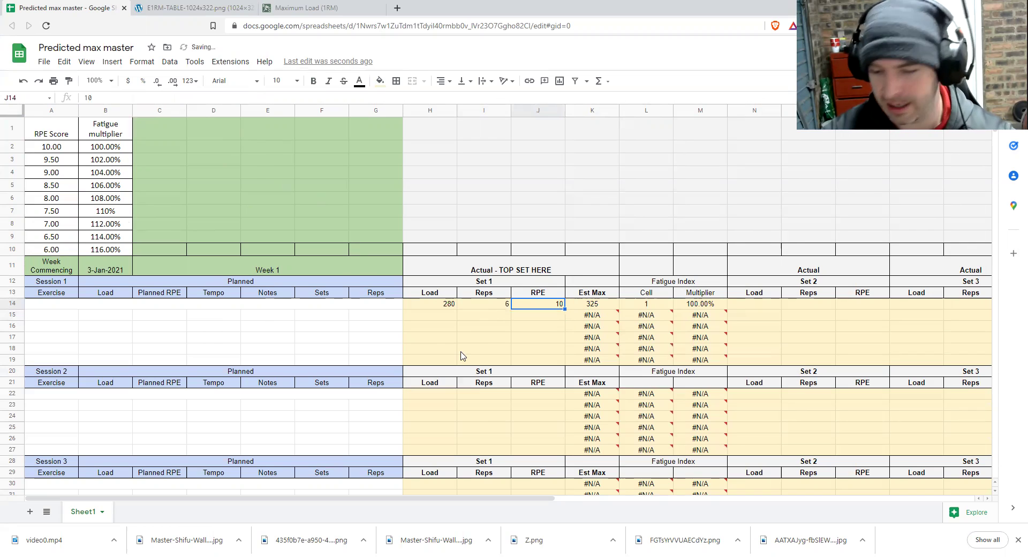
{"action": "type", "text": "6"}
{"action": "key", "text": "Return"}
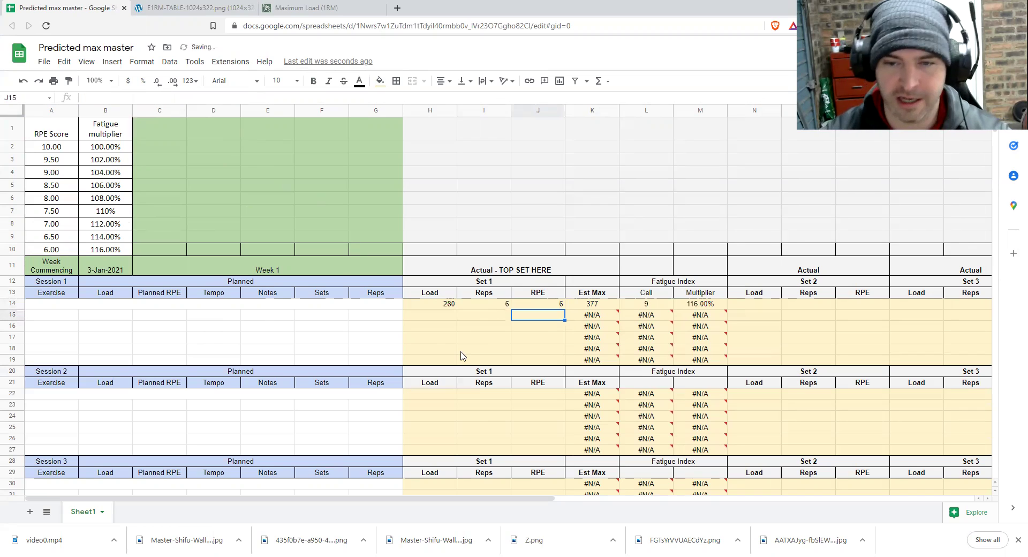
Step: Try the RPE values 5 and 11 in J14, which lie outside the multiplier table's range
{"action": "key", "text": "Up"}
{"action": "type", "text": "5"}
{"action": "key", "text": "Return"}
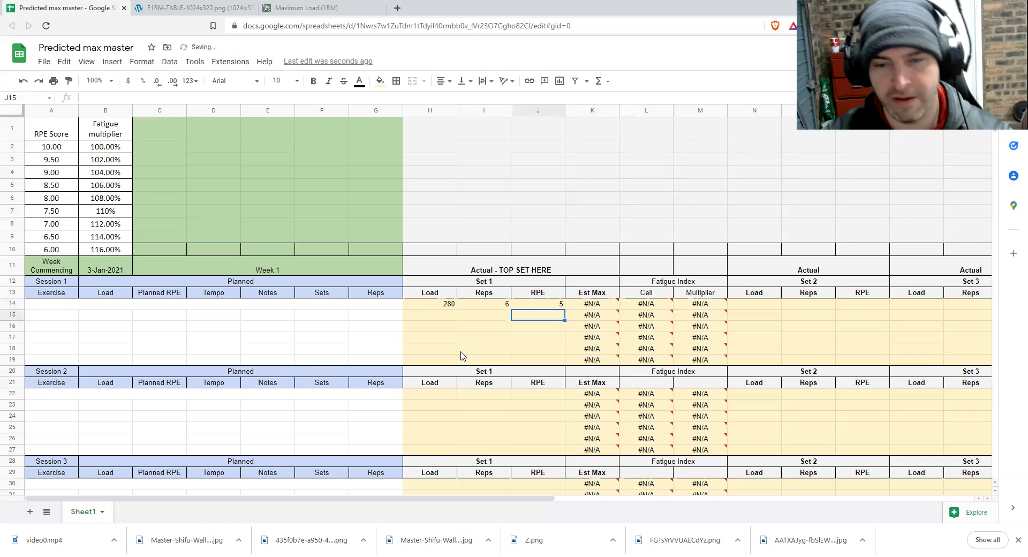
{"action": "key", "text": "Up"}
{"action": "type", "text": "11"}
{"action": "key", "text": "Return"}
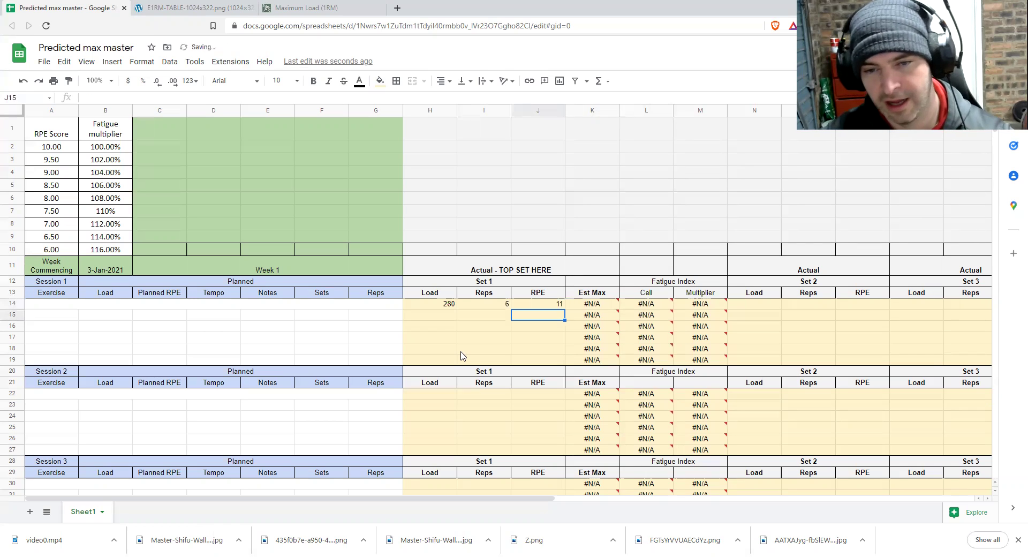
Step: Set the Set 1 RPE in J14 back to 8
{"action": "key", "text": "Up"}
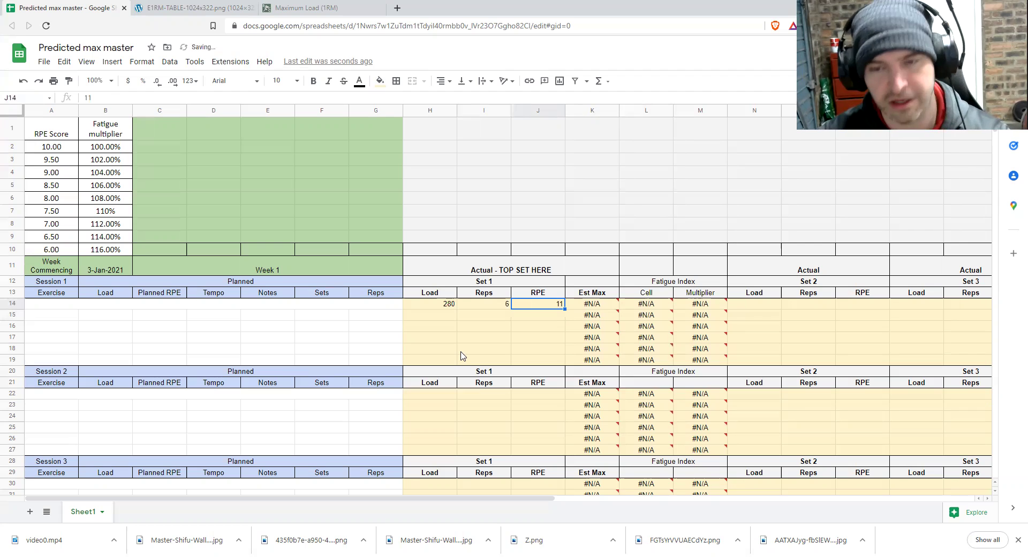
{"action": "type", "text": "8"}
{"action": "key", "text": "Return"}
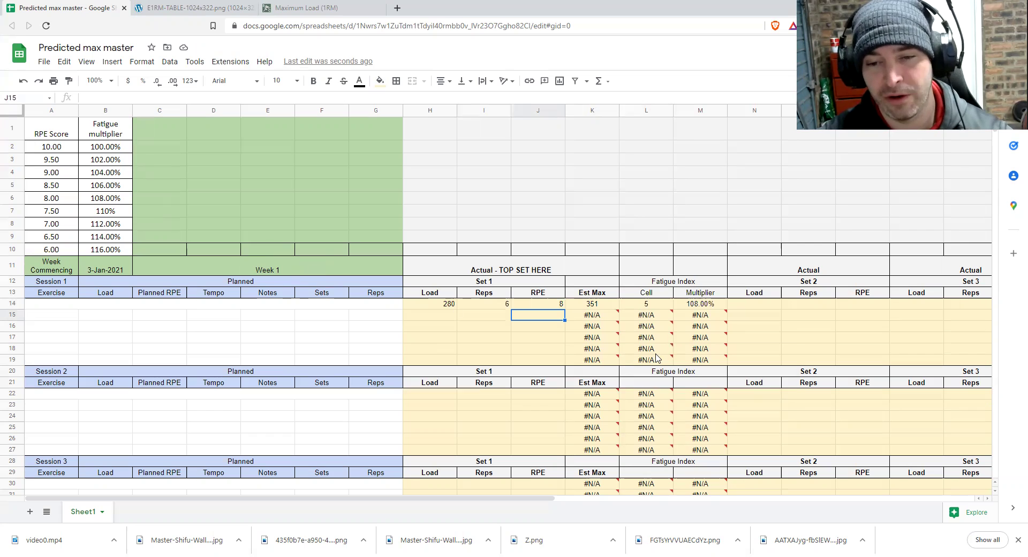
{"action": "mouse_move", "coordinate": [657, 358]}
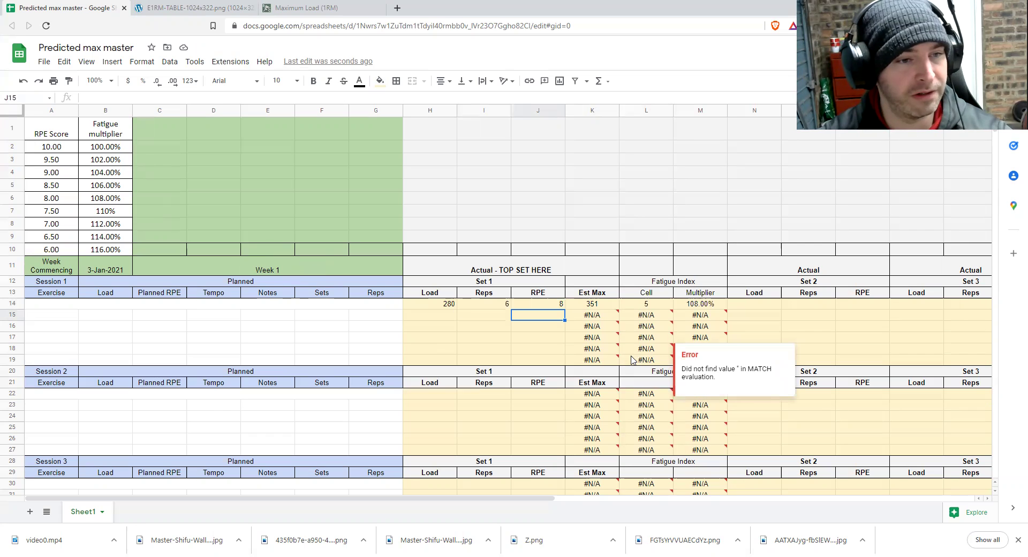